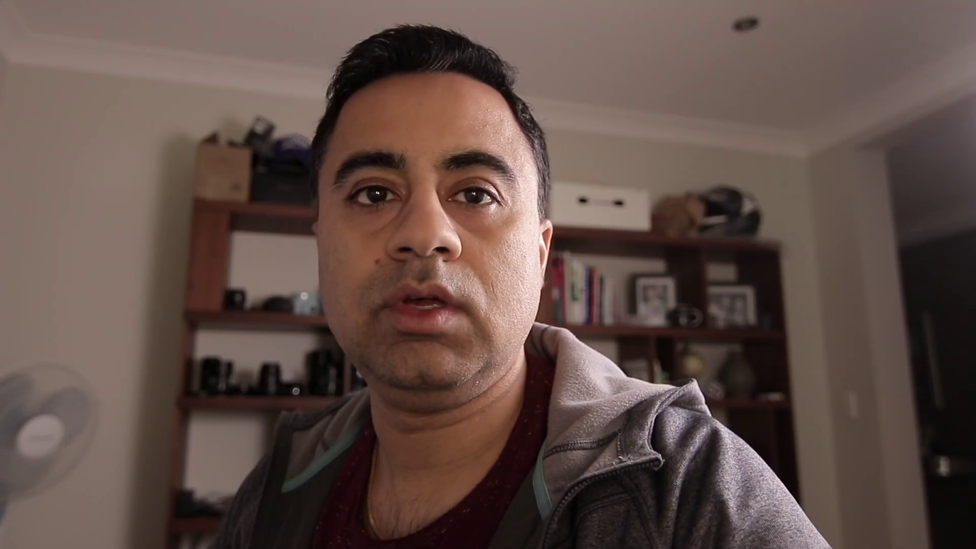
# - Look over each of the five Dubai-UAE-1060 to 1064 mosque photos one by one
pyautogui.click(74, 163)
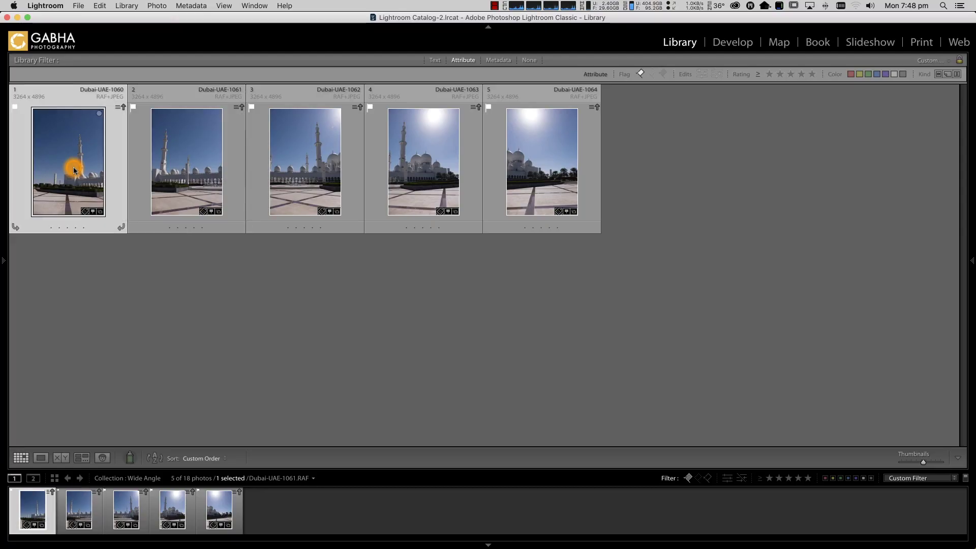
pyautogui.click(179, 170)
pyautogui.click(312, 172)
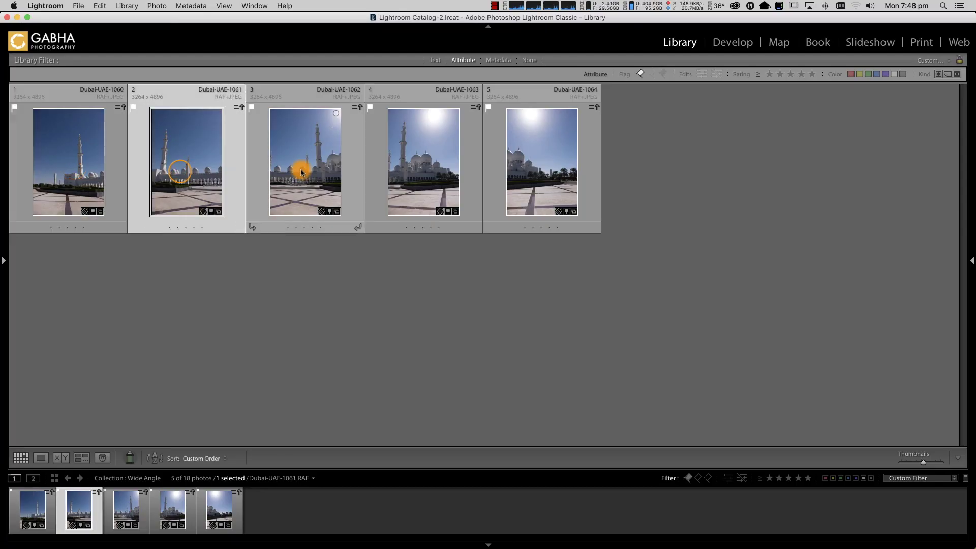
pyautogui.click(445, 176)
pyautogui.click(509, 173)
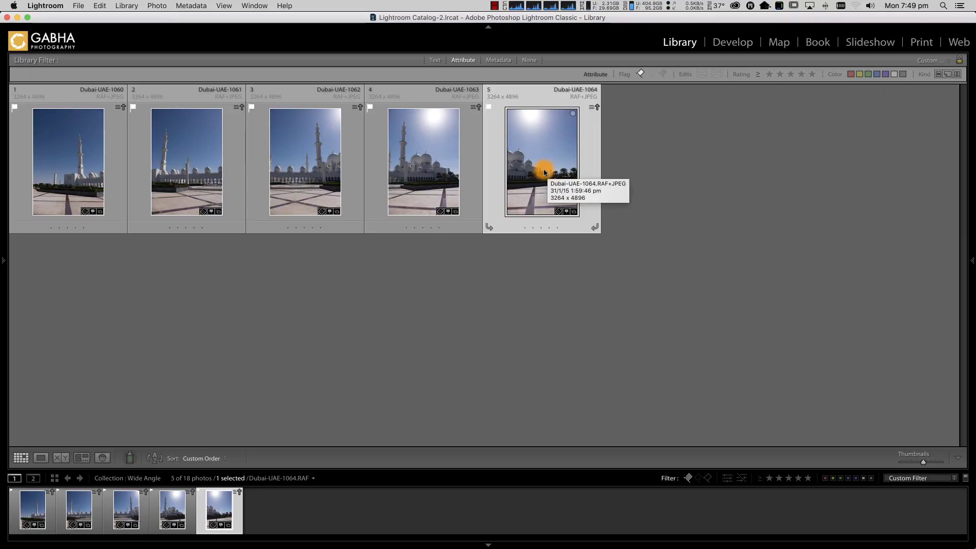
# - Select all five mosque photos together, from the first to the fifth
pyautogui.click(58, 181)
pyautogui.keyDown('super'); pyautogui.click(179, 165); pyautogui.keyUp('super')
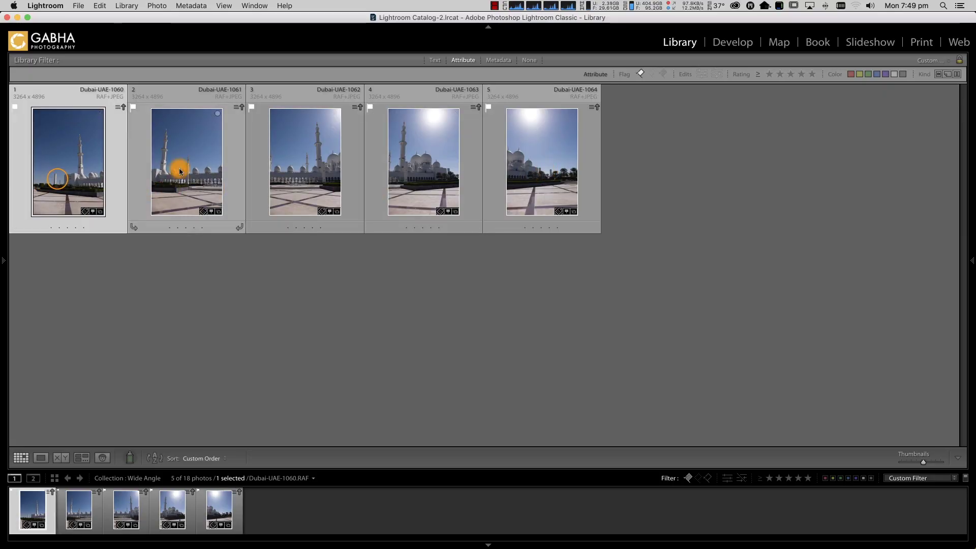
pyautogui.keyDown('super'); pyautogui.click(330, 168); pyautogui.keyUp('super')
pyautogui.keyDown('super'); pyautogui.click(429, 159); pyautogui.keyUp('super')
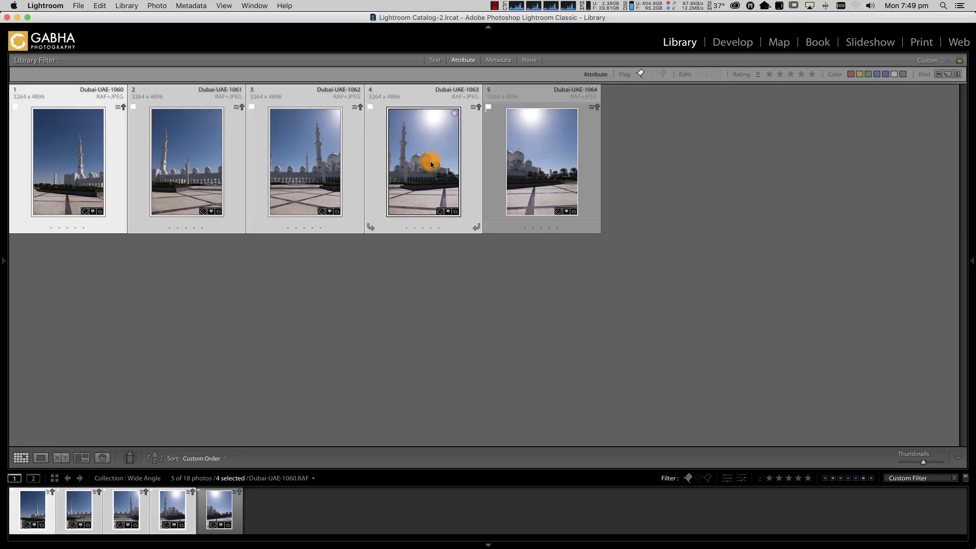
pyautogui.keyDown('super'); pyautogui.click(541, 167); pyautogui.keyUp('super')
# - Send the five selected photos to Photoshop with Edit In > Merge to Panorama in Photoshop
pyautogui.rightClick(538, 168)
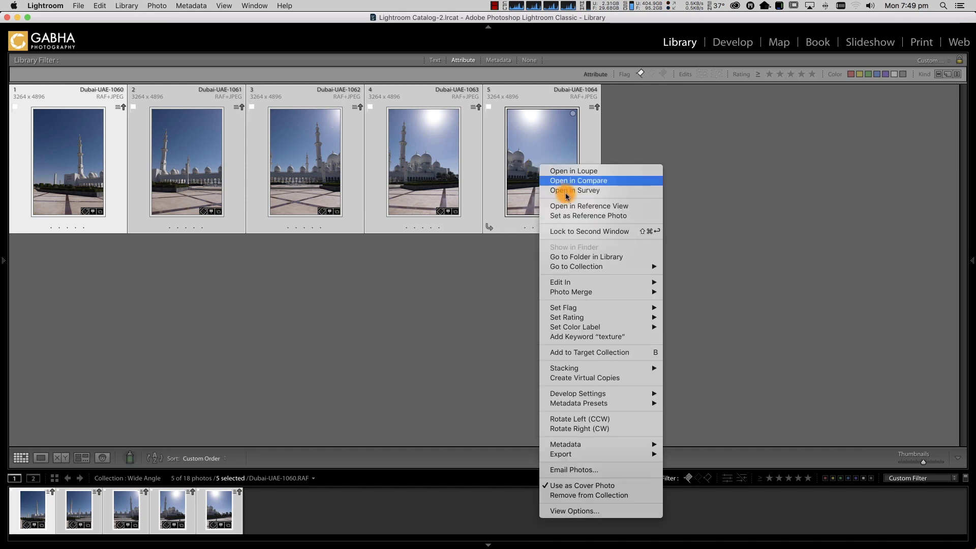
pyautogui.moveTo(617, 287)
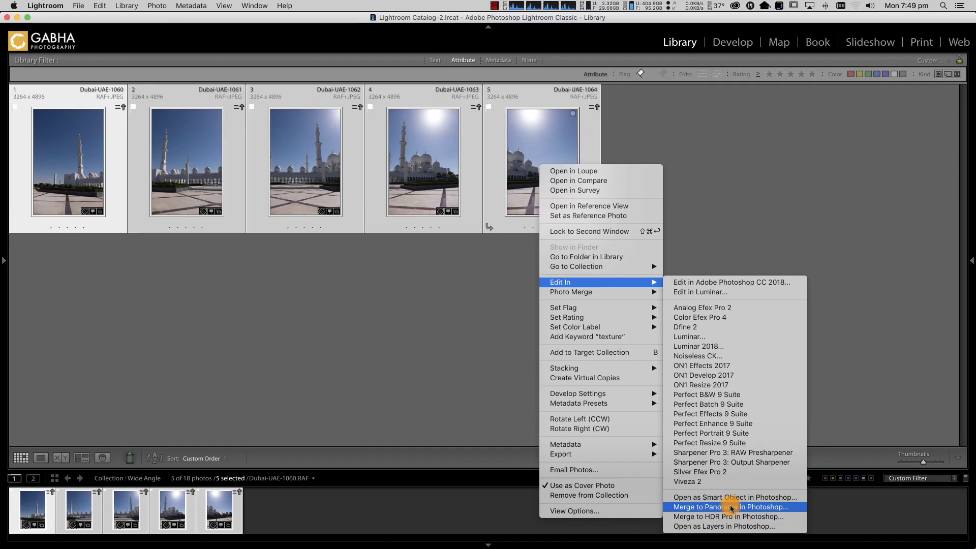
pyautogui.click(730, 508)
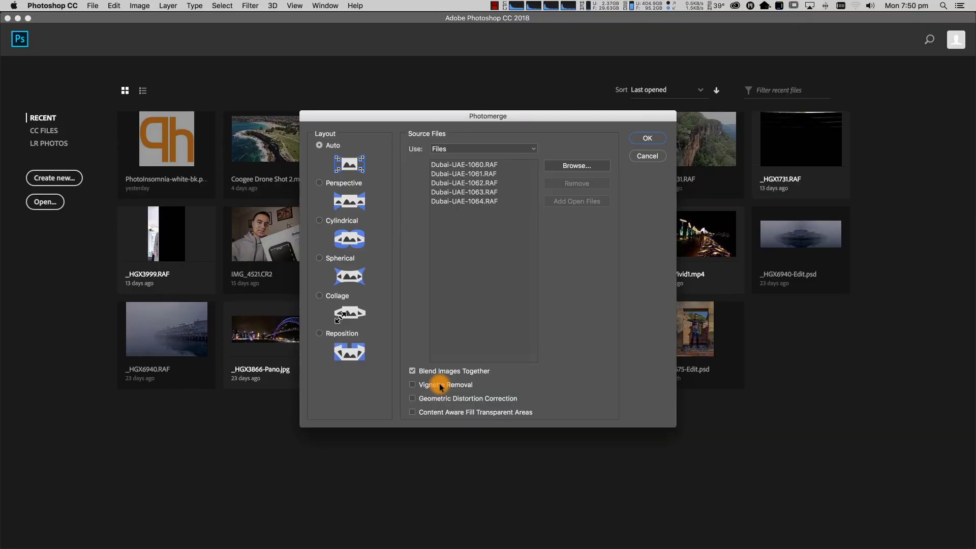
# - Accept Photomerge's Auto layout with Blend Images Together to stitch the five RAF files
pyautogui.click(646, 136)
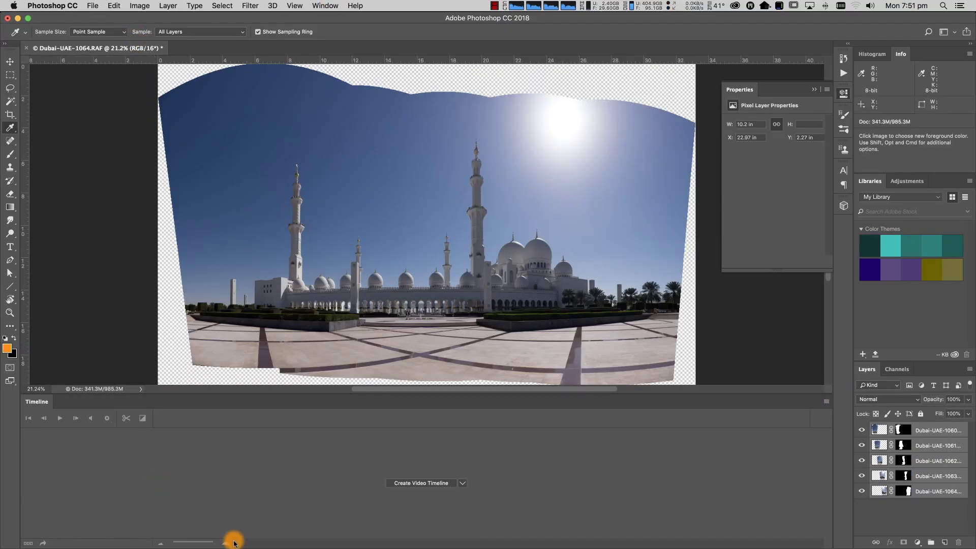
# - Close the Timeline panel, collapse the Properties panel and zoom in on the panorama
pyautogui.click(826, 401)
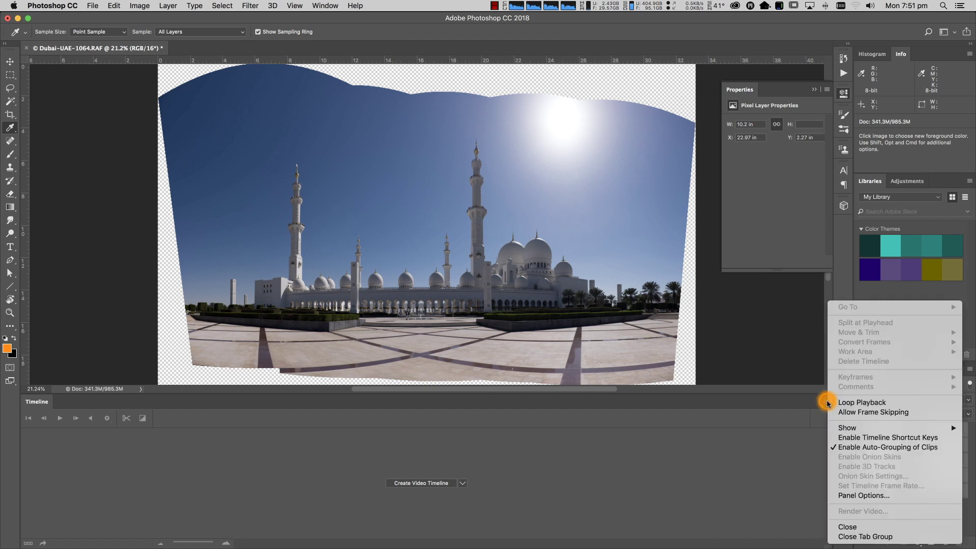
pyautogui.click(847, 535)
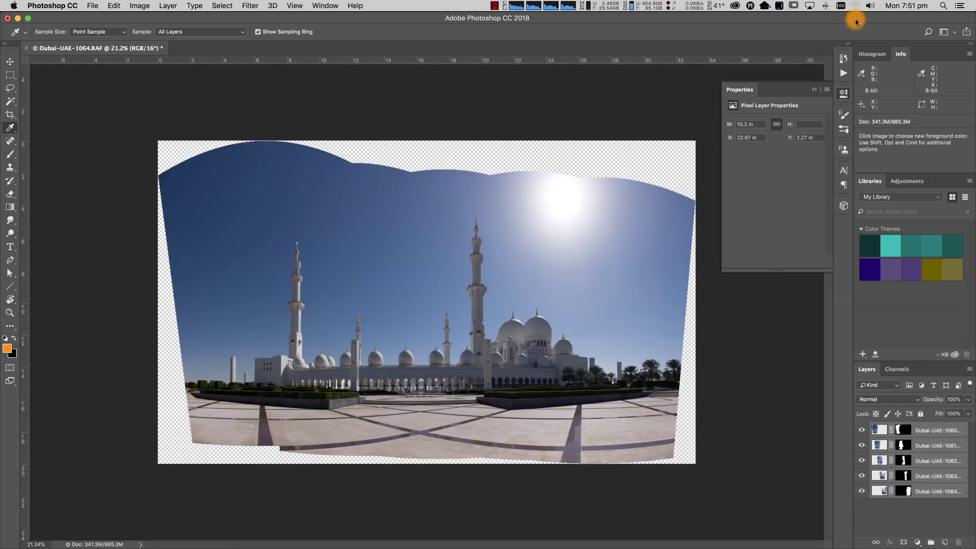
pyautogui.click(844, 95)
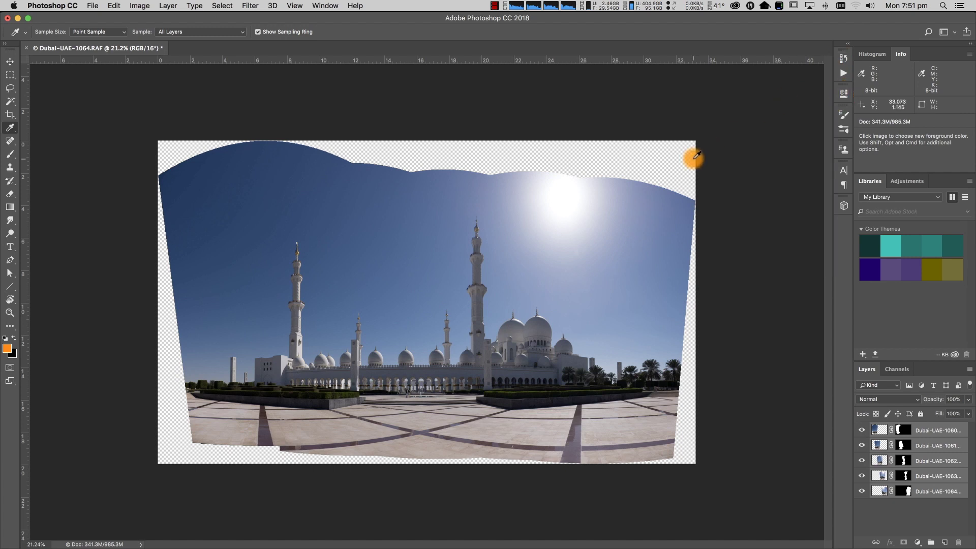
pyautogui.scroll(3, 395, 75)
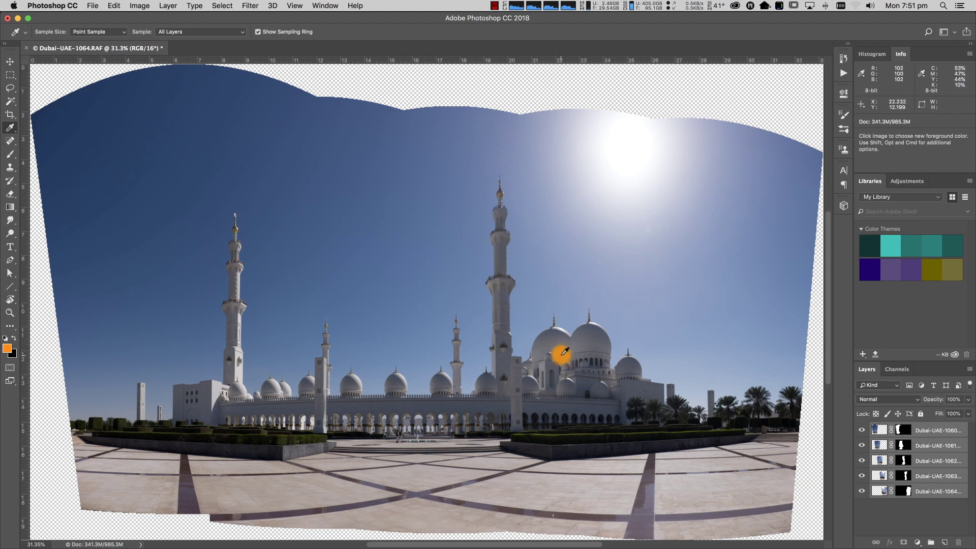
# - Pick the Crop tool with a free ratio and no fixed proportions
pyautogui.click(10, 111)
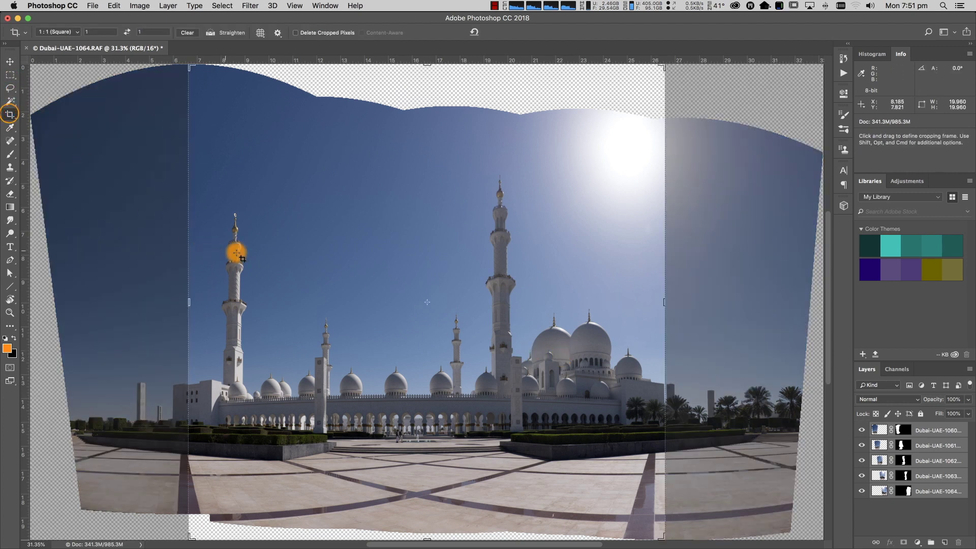
pyautogui.click(60, 34)
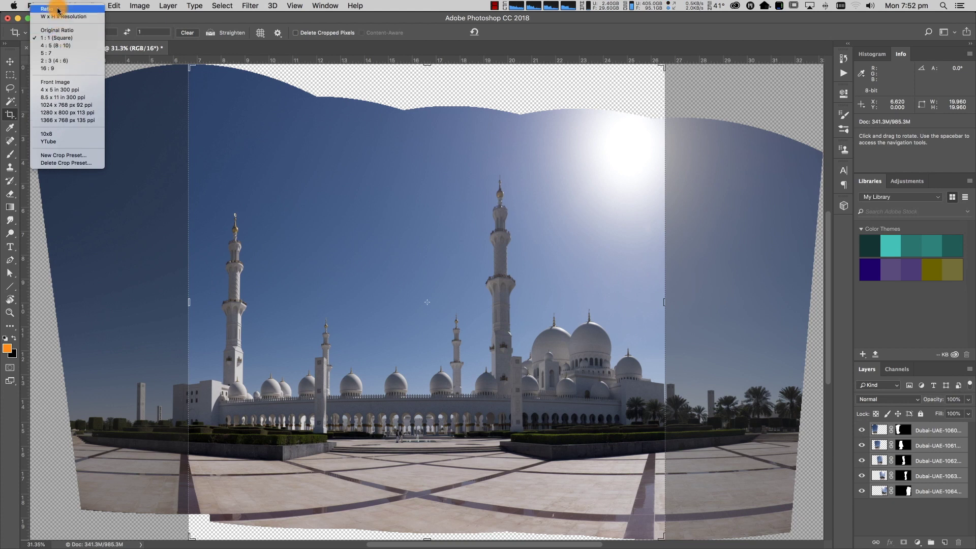
pyautogui.click(57, 10)
pyautogui.click(98, 28)
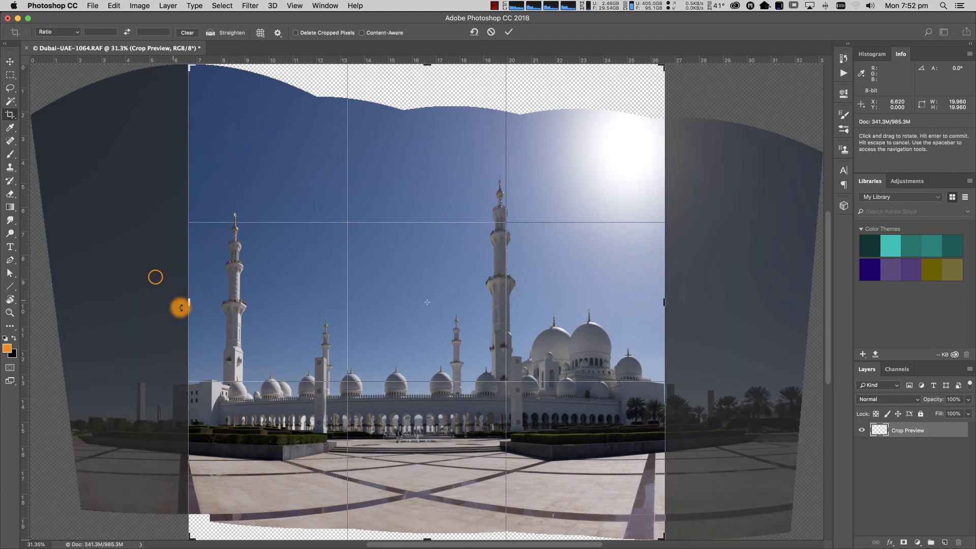
# - Fit the crop box inside the ragged left, right, bottom and top edges and commit it
pyautogui.moveTo(187, 304); pyautogui.dragTo(133, 301)
pyautogui.moveTo(719, 302); pyautogui.dragTo(781, 302)
pyautogui.press('super+r')
pyautogui.moveTo(426, 537); pyautogui.dragTo(426, 513)
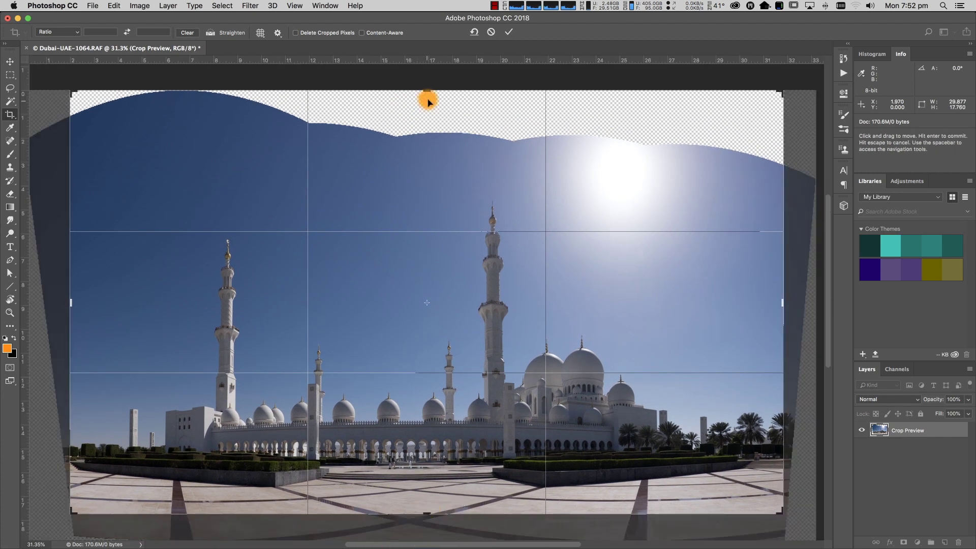
pyautogui.moveTo(427, 89); pyautogui.dragTo(429, 125)
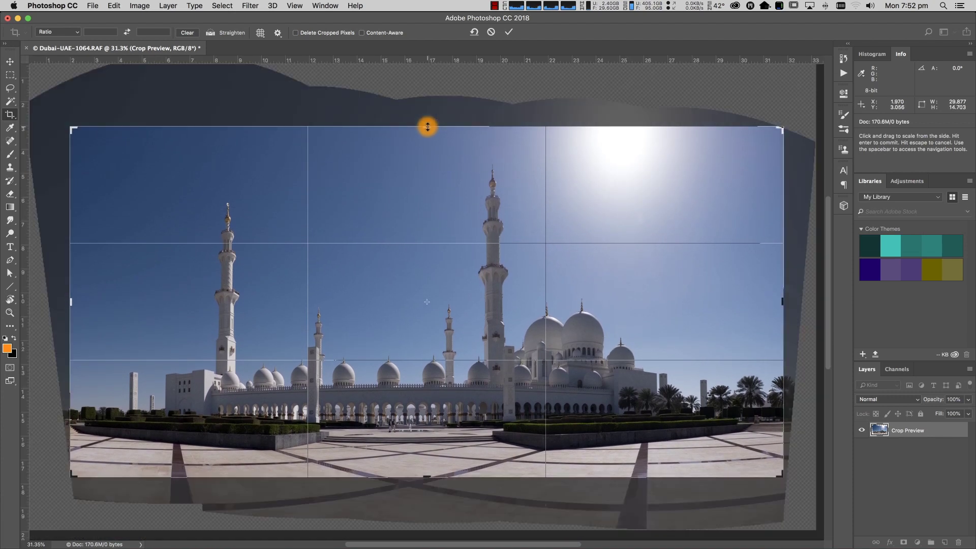
pyautogui.click(510, 32)
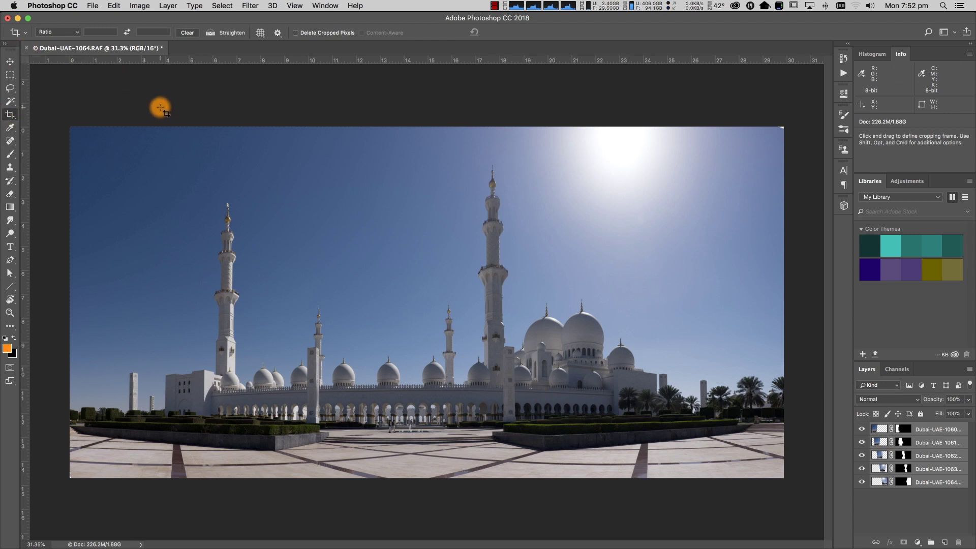
# - Minimize Photoshop, set the filmstrip to No Filter and open Dubai-UAE-1060-Pano.dng in Loupe view
pyautogui.click(18, 18)
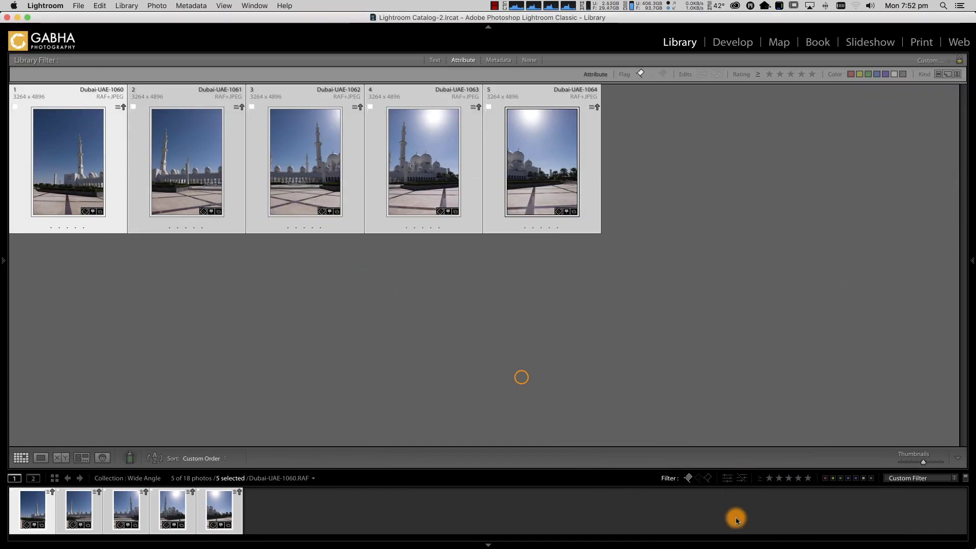
pyautogui.click(688, 478)
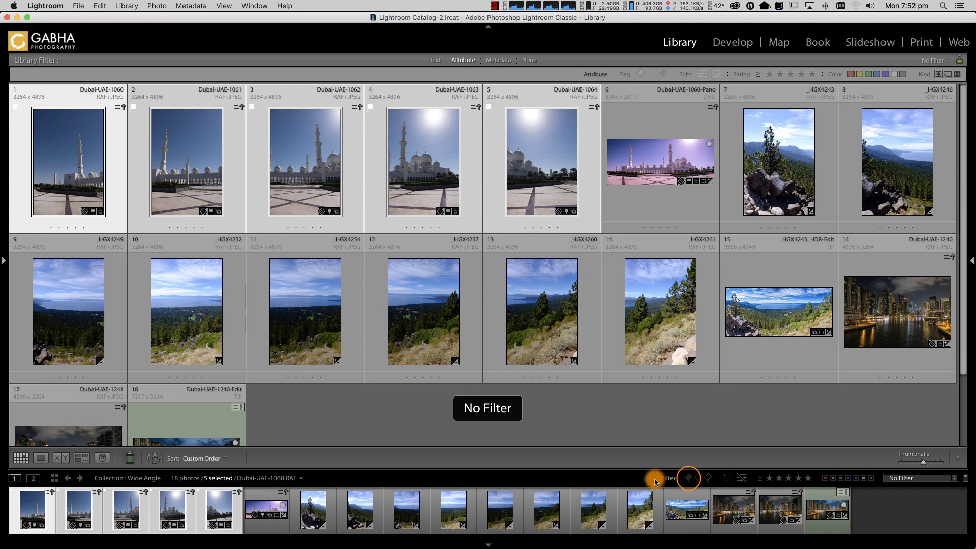
pyautogui.click(254, 505)
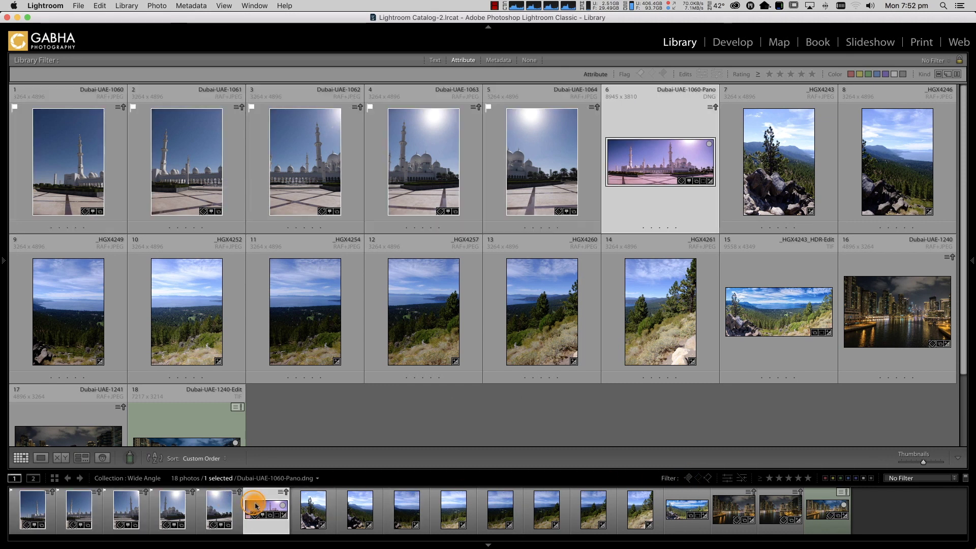
pyautogui.doubleClick(254, 506)
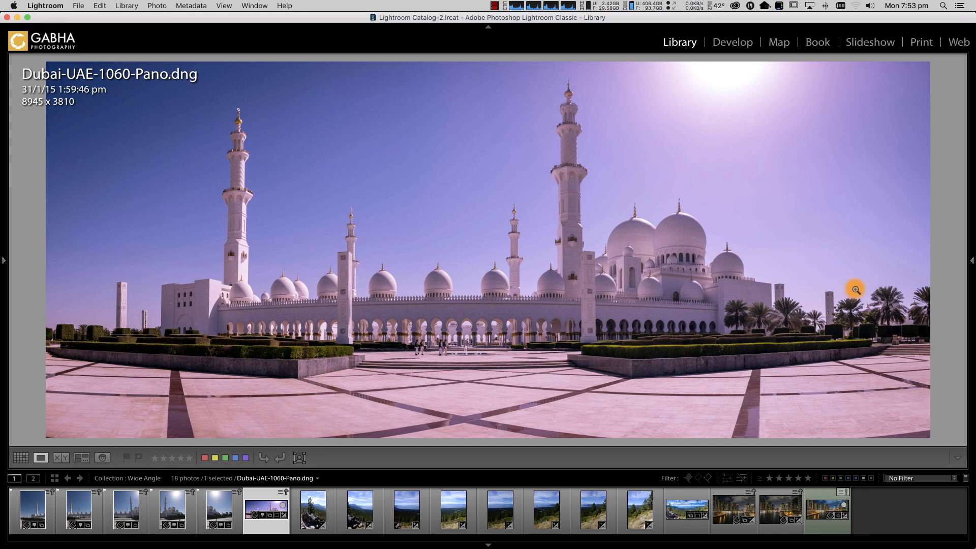
# - Browse from the tree-and-rocks photo through the lake source shots, then open _HGX4243_HDR-Edit.tif
pyautogui.click(313, 510)
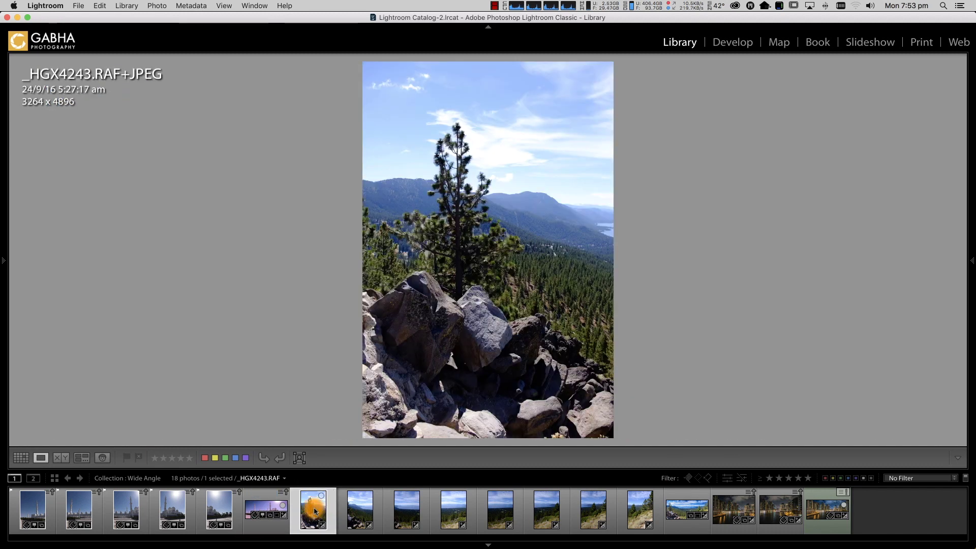
pyautogui.press('Right')
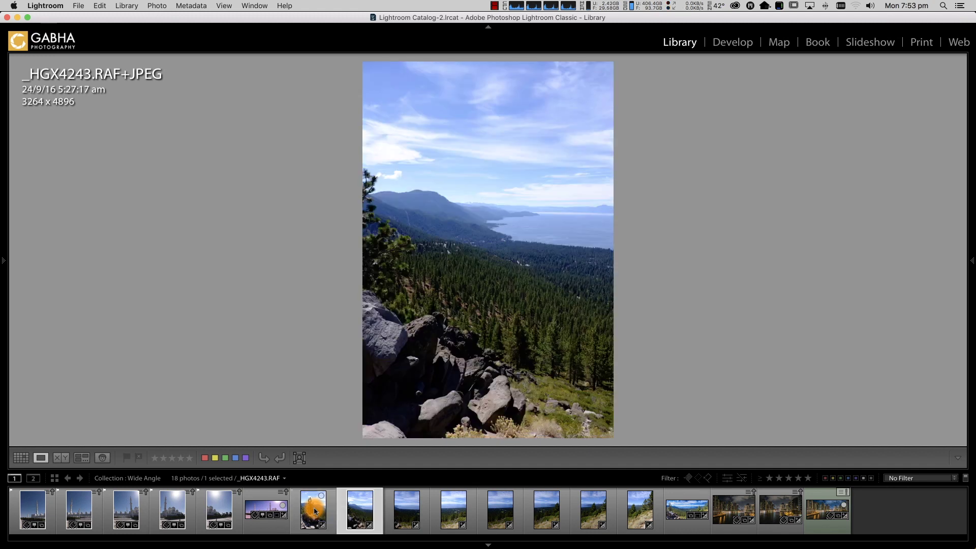
pyautogui.press('Right')
pyautogui.press('Right')
pyautogui.press('Right')
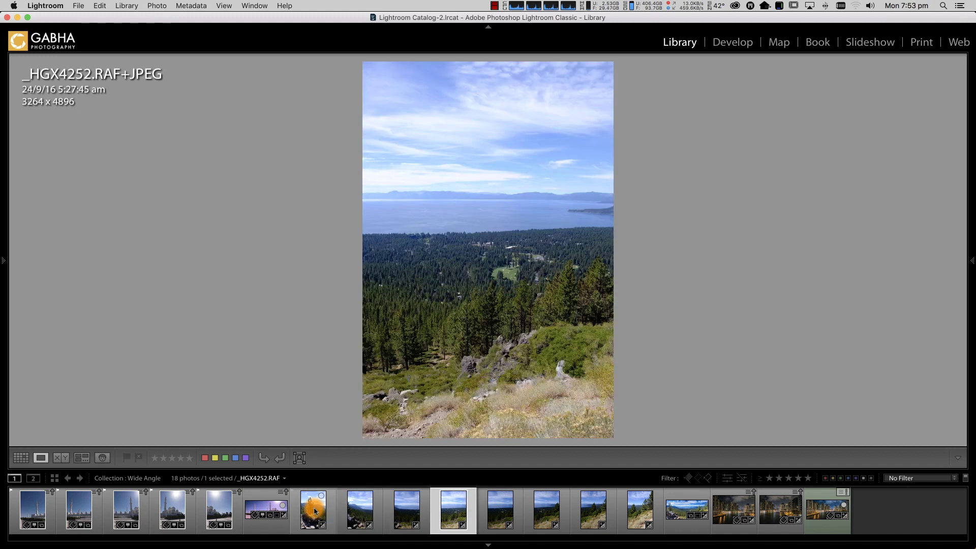
pyautogui.press('Right')
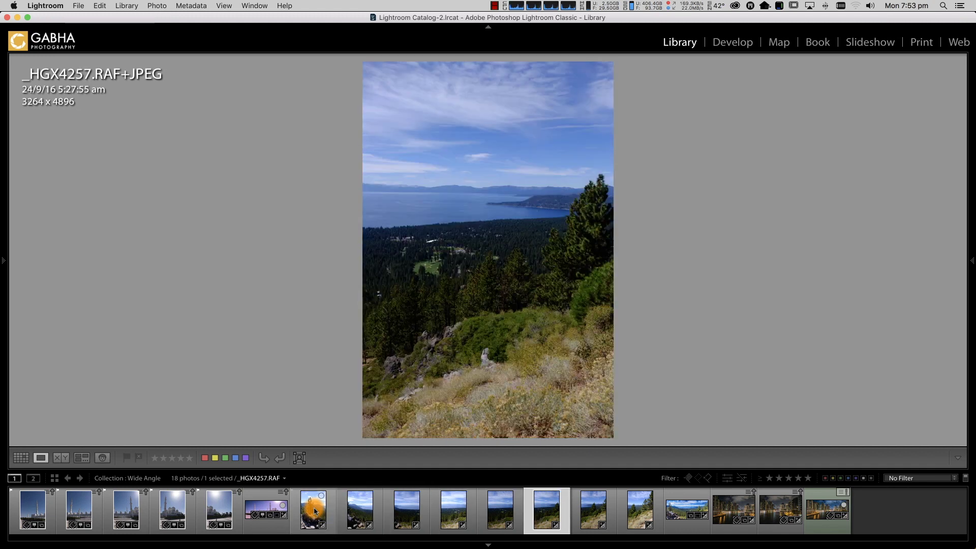
pyautogui.press('Right')
pyautogui.press('Right')
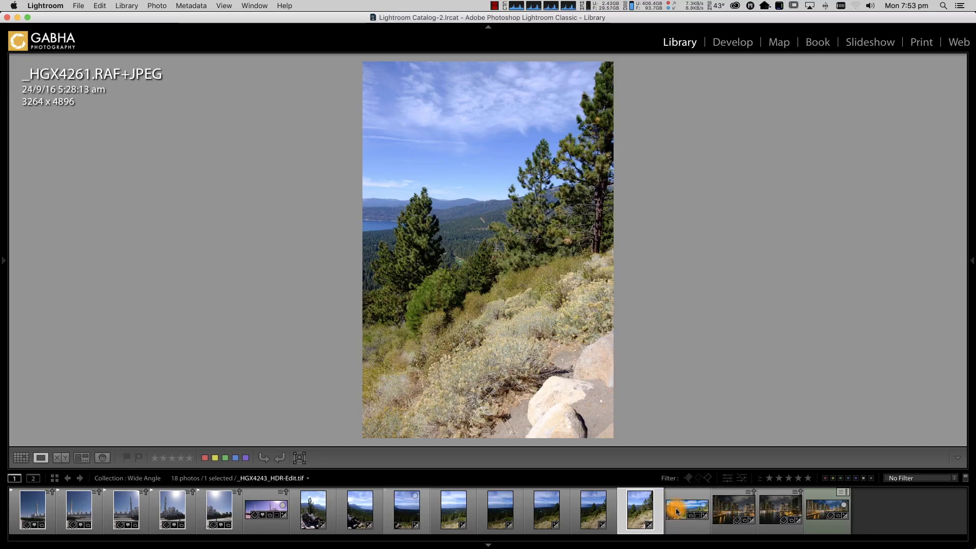
pyautogui.click(677, 511)
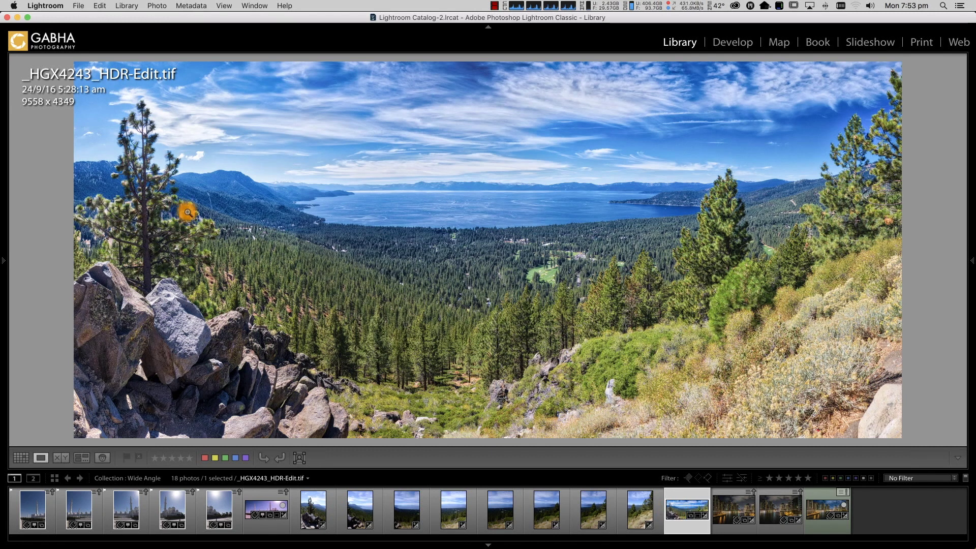
# - Cycle the info overlay, zoom to 1:1 and pan down to the forest below the lake
pyautogui.press('i')
pyautogui.press('i')
pyautogui.press('i')
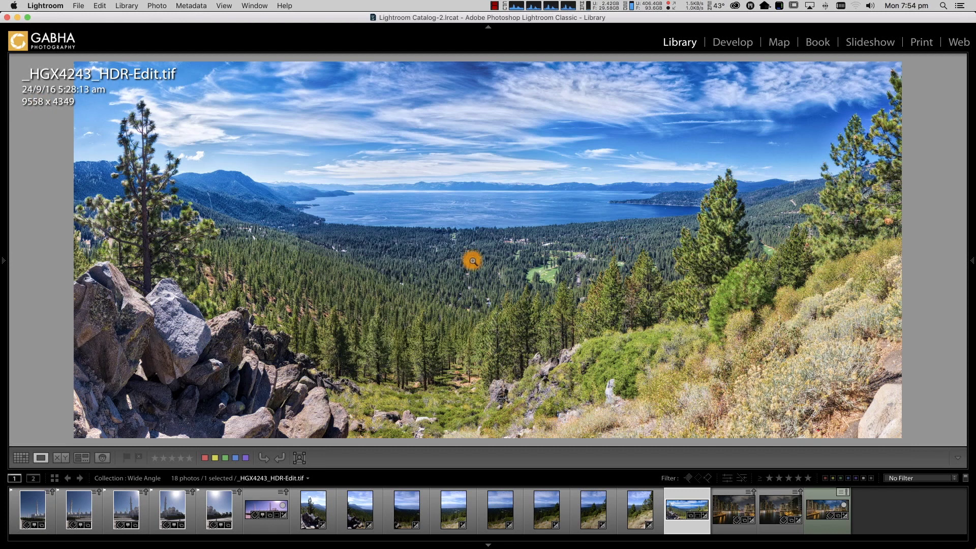
pyautogui.click(430, 260)
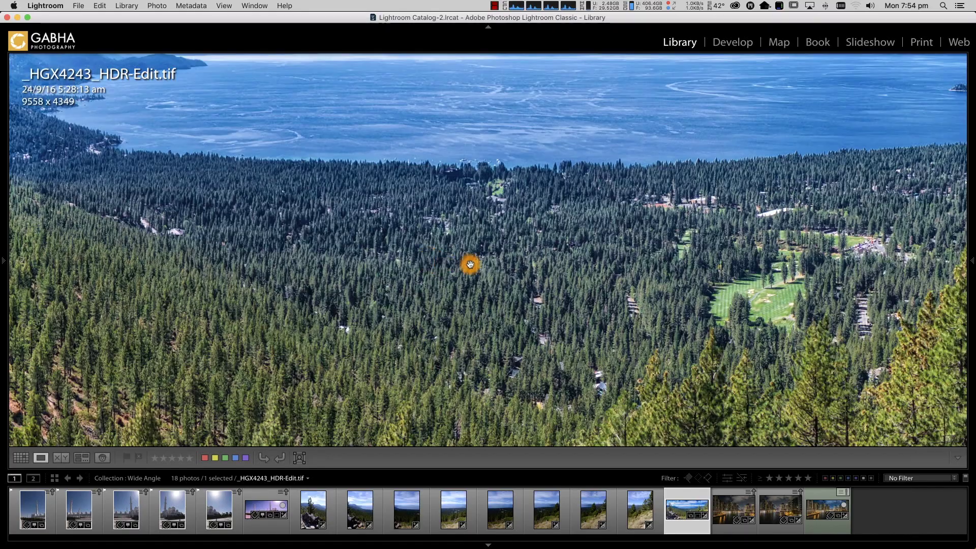
pyautogui.moveTo(453, 330)
pyautogui.mouseDown()
pyautogui.moveTo(450, 255)
pyautogui.moveTo(449, 281)
pyautogui.moveTo(466, 145)
pyautogui.moveTo(473, 307)
pyautogui.moveTo(540, 260)
pyautogui.mouseUp()
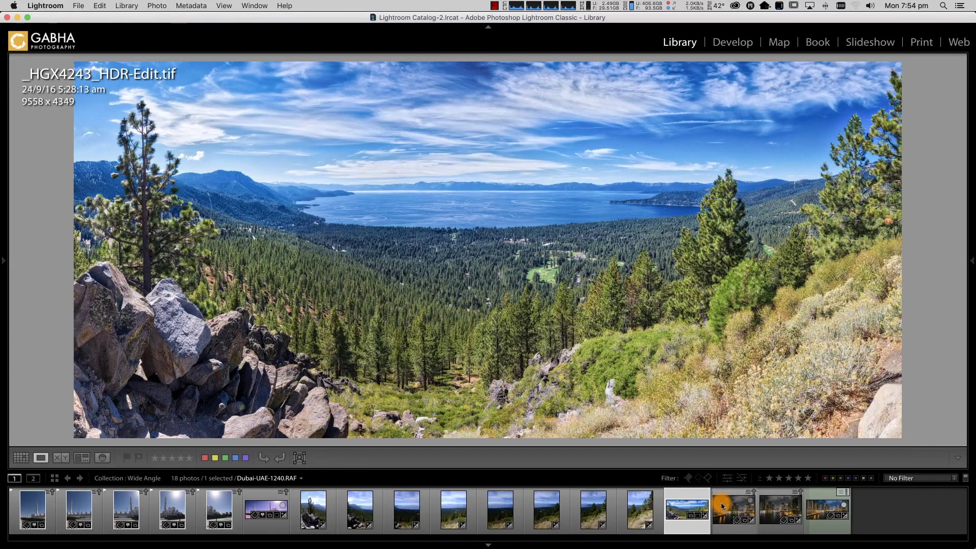
# - Compare Dubai-UAE-1241 and Dubai-UAE-1240, then show the Dubai-UAE-1240-Edit.tif night panorama
pyautogui.click(722, 506)
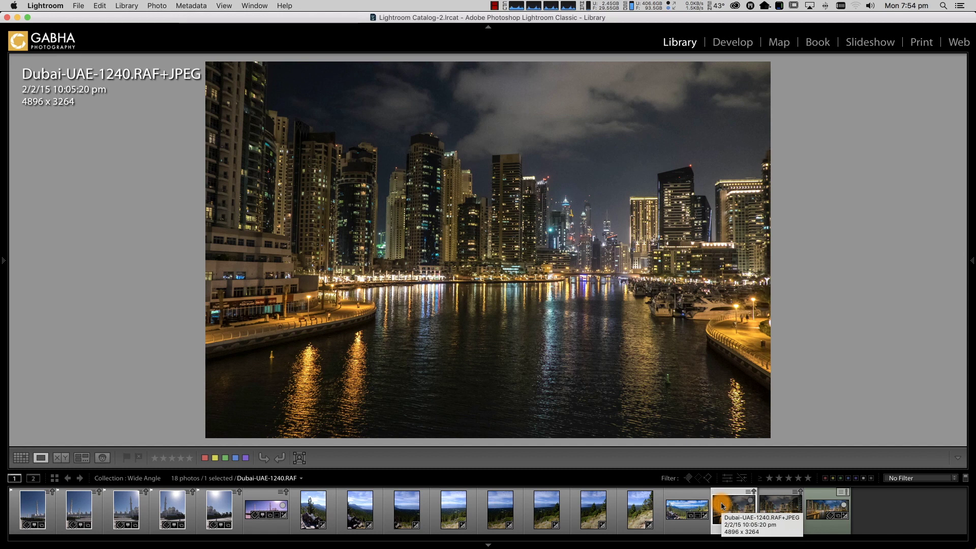
pyautogui.click(779, 508)
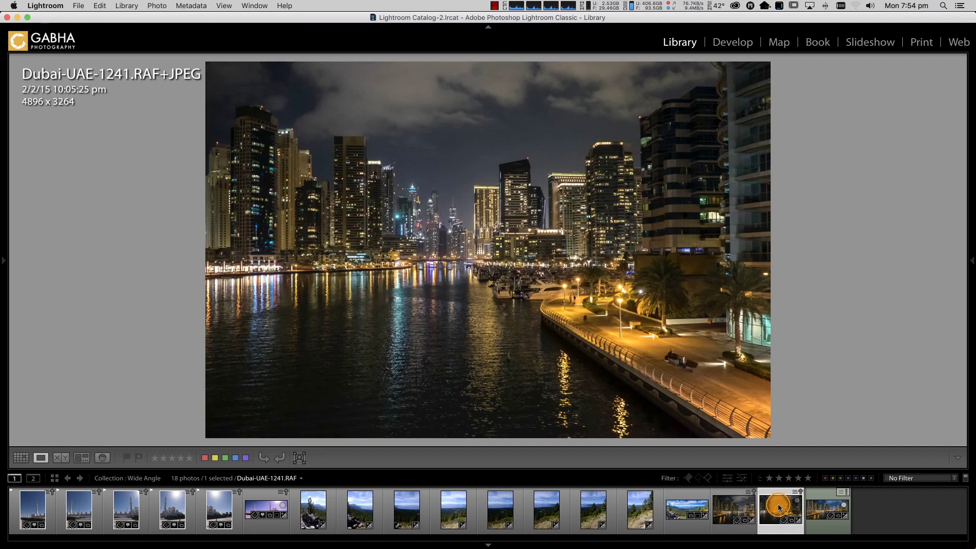
pyautogui.click(735, 507)
pyautogui.click(820, 507)
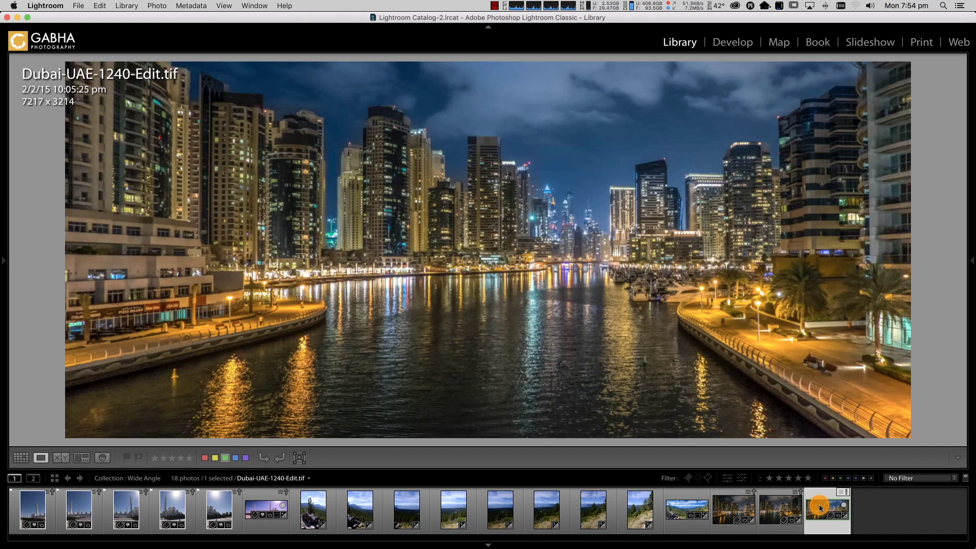